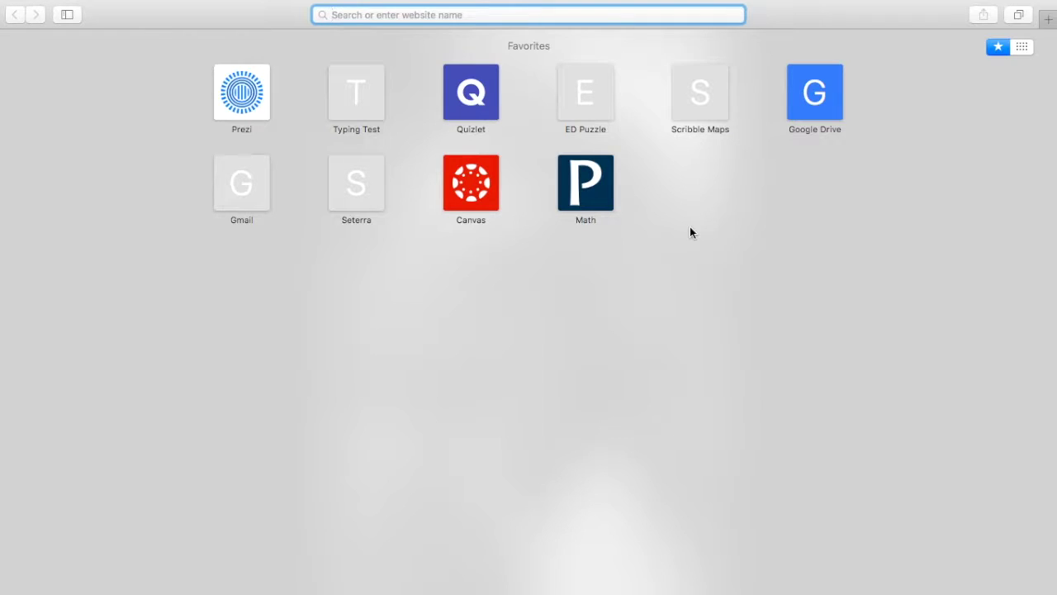
- Open the website drive.google.com in the browser
{"action": "type", "text": "dri"}
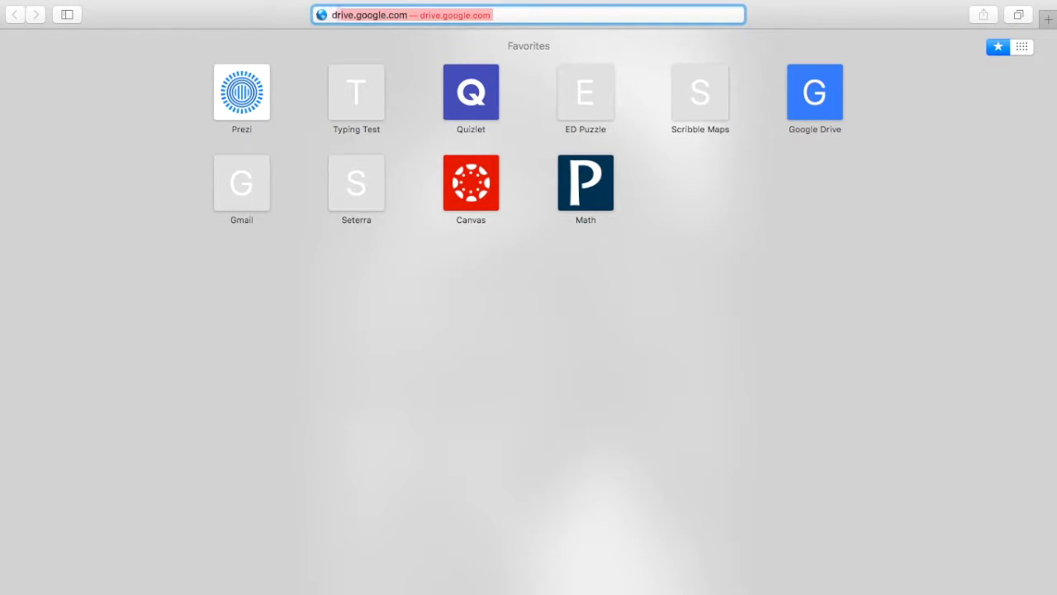
{"action": "type", "text": "ve."}
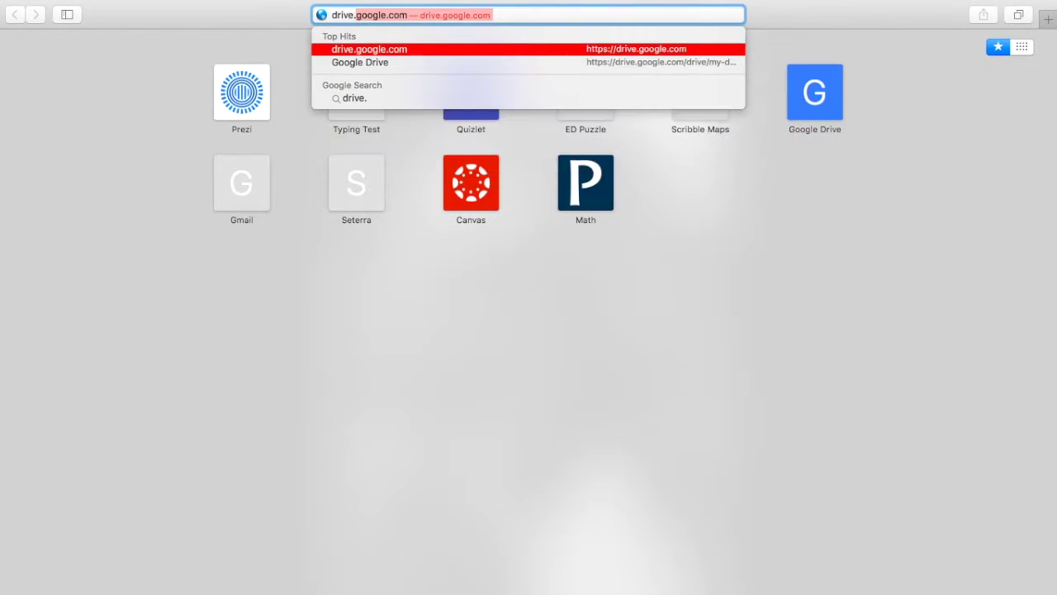
{"action": "type", "text": "google.com"}
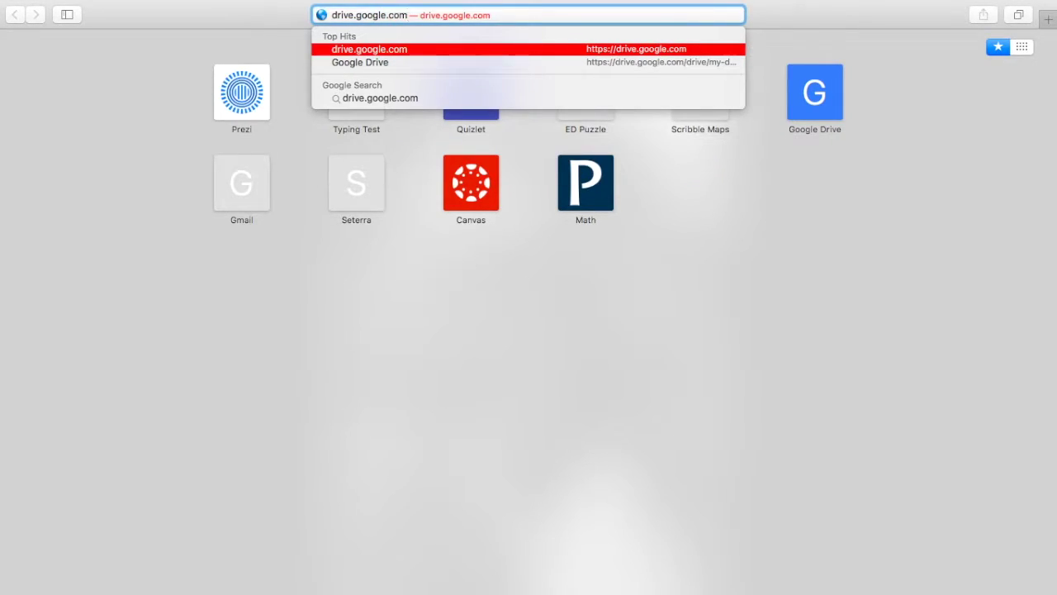
{"action": "key", "text": "Return"}
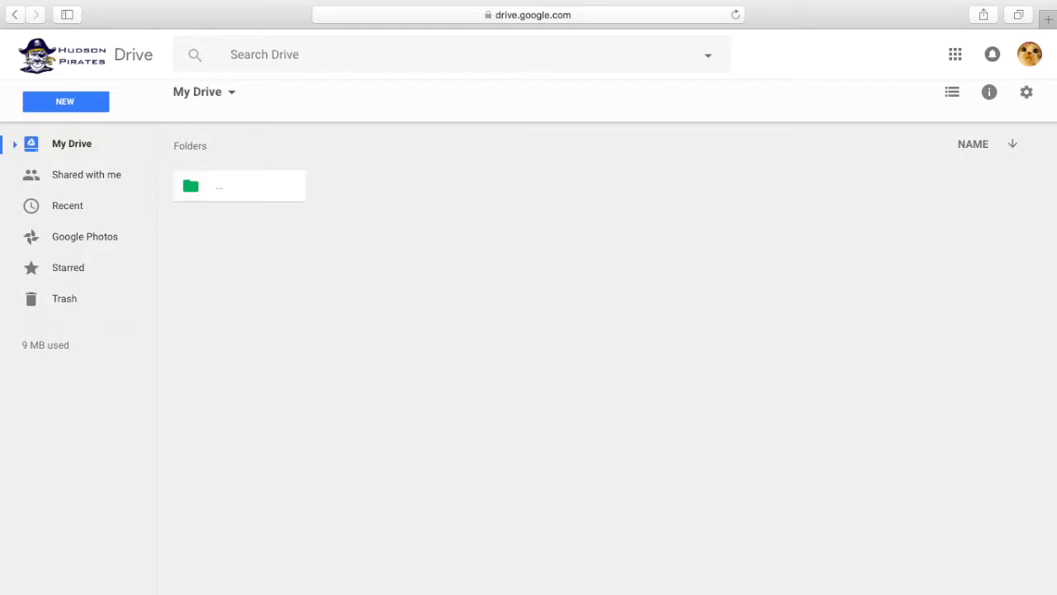
- Create a new blank Google Docs document in My Drive
{"action": "left_click", "coordinate": [62, 103]}
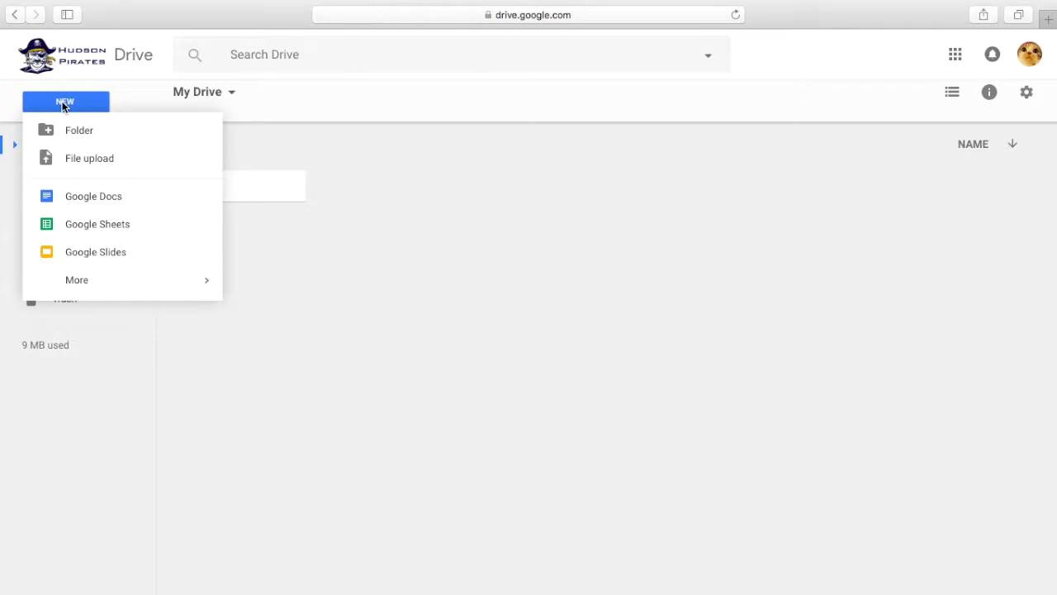
{"action": "mouse_move", "coordinate": [113, 289]}
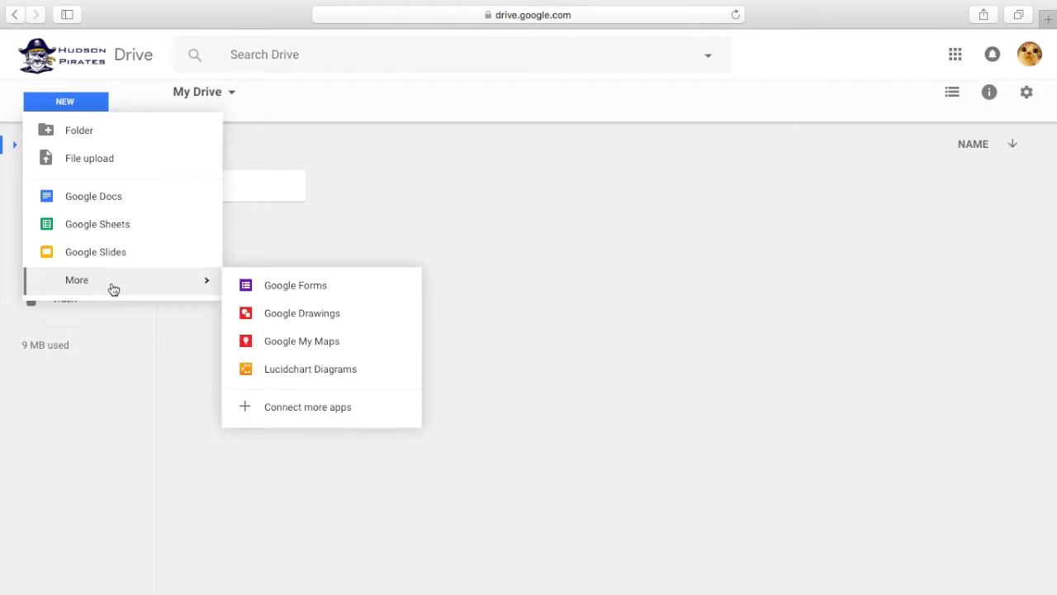
{"action": "left_click", "coordinate": [116, 199]}
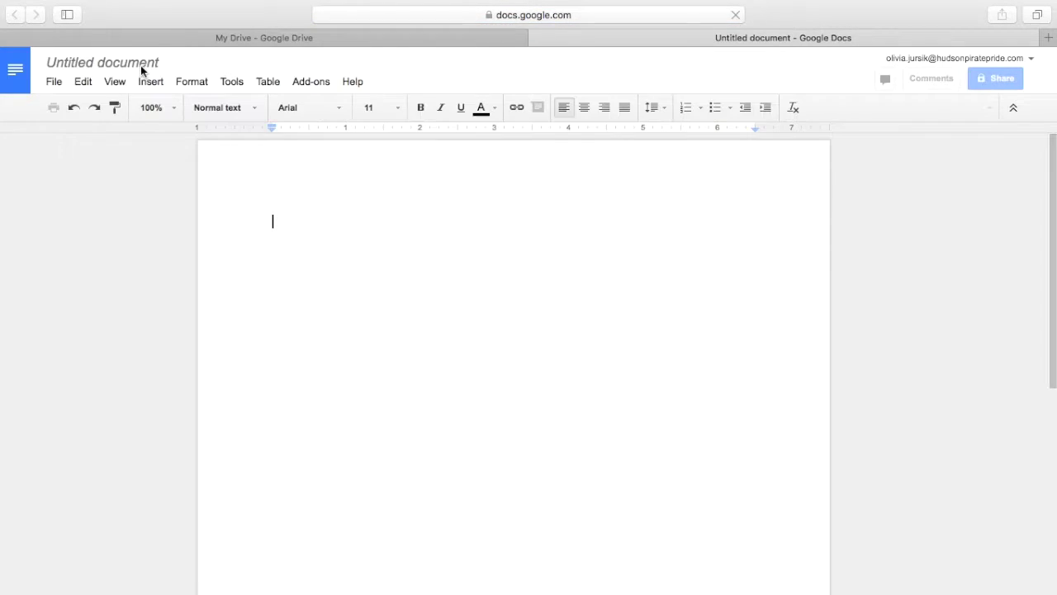
- Rename the untitled document as askldjhalsdfh
{"action": "double_click", "coordinate": [141, 63]}
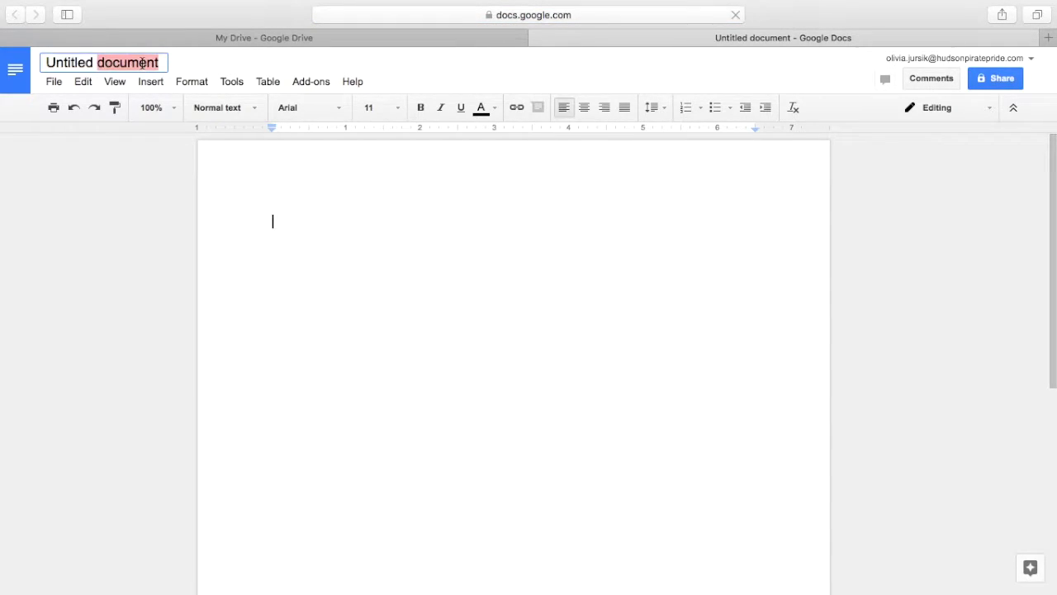
{"action": "key", "text": "BackSpace"}
{"action": "key", "text": "BackSpace"}
{"action": "key", "text": "BackSpace"}
{"action": "key", "text": "BackSpace"}
{"action": "key", "text": "BackSpace"}
{"action": "key", "text": "BackSpace"}
{"action": "key", "text": "BackSpace"}
{"action": "key", "text": "BackSpace"}
{"action": "key", "text": "BackSpace"}
{"action": "key", "text": "BackSpace"}
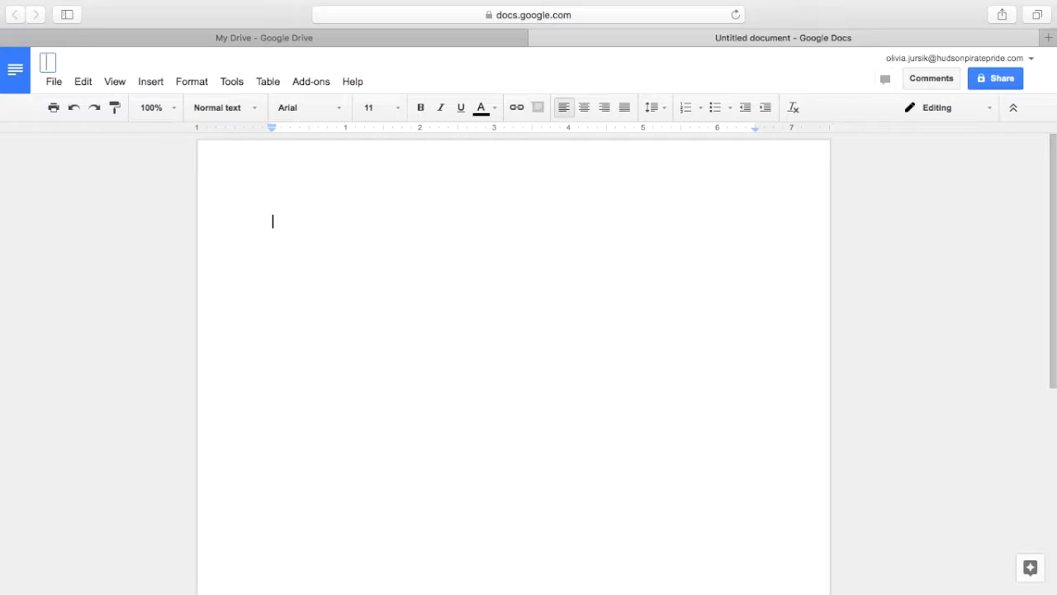
{"action": "type", "text": "askldjhalsdfh"}
- Enter the text "asjdklvalekjvblkjvnadlkfjv" in the document body and close the document to return to My Drive
{"action": "left_click", "coordinate": [287, 240]}
{"action": "type", "text": "asjdklvalekjvblkjvnadlkfjv"}
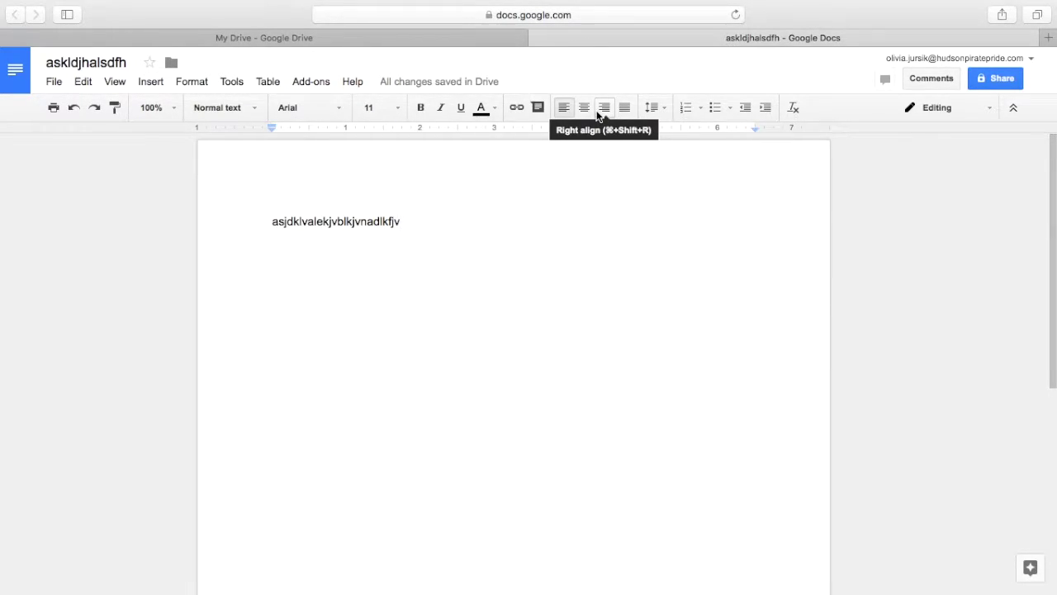
{"action": "left_click", "coordinate": [538, 39]}
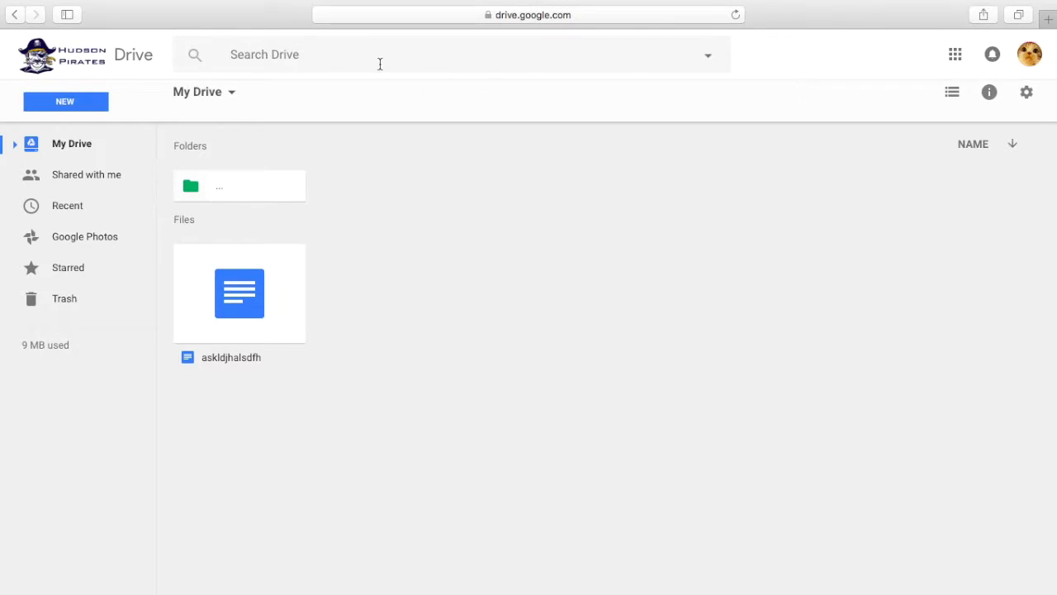
- Create a new folder named eaijbvepvp in My Drive
{"action": "left_click", "coordinate": [93, 104]}
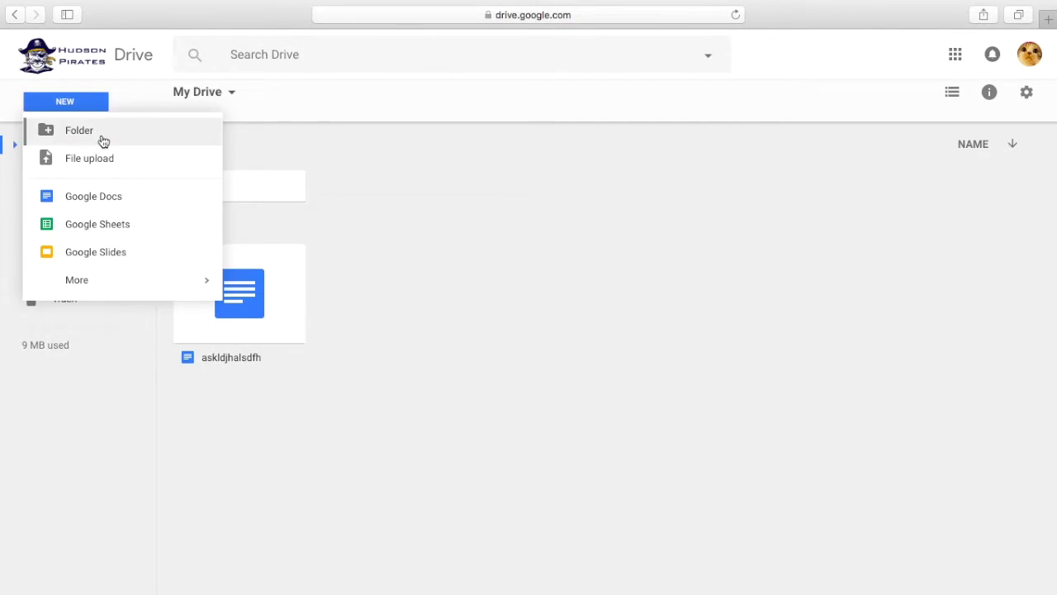
{"action": "left_click", "coordinate": [103, 140]}
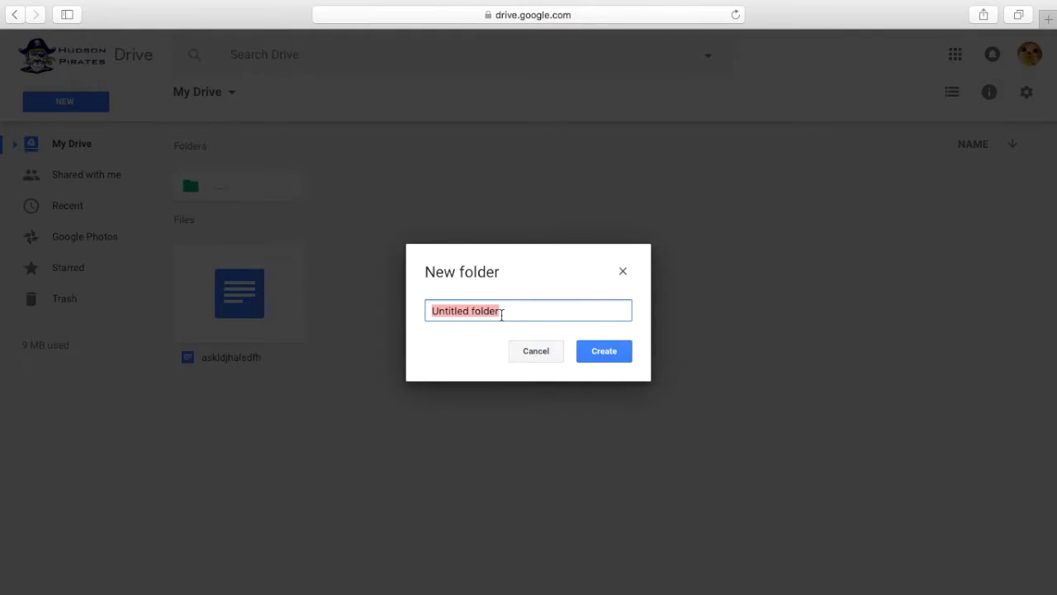
{"action": "type", "text": "eaijbvepvp"}
{"action": "left_click", "coordinate": [621, 353]}
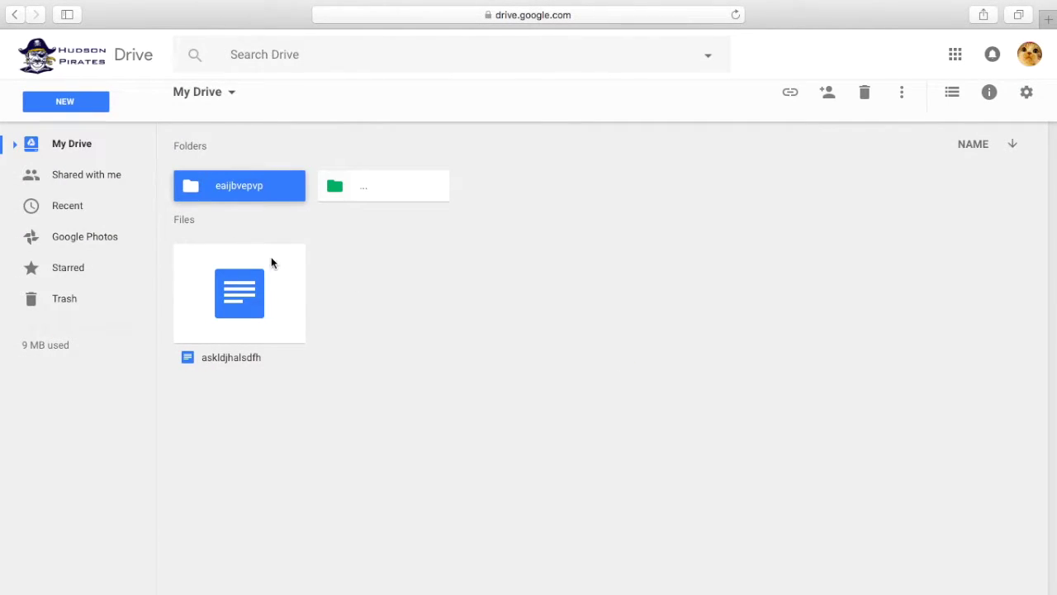
{"action": "left_click", "coordinate": [259, 289]}
{"action": "left_click_drag", "start_coordinate": [258, 285], "coordinate": [213, 292]}
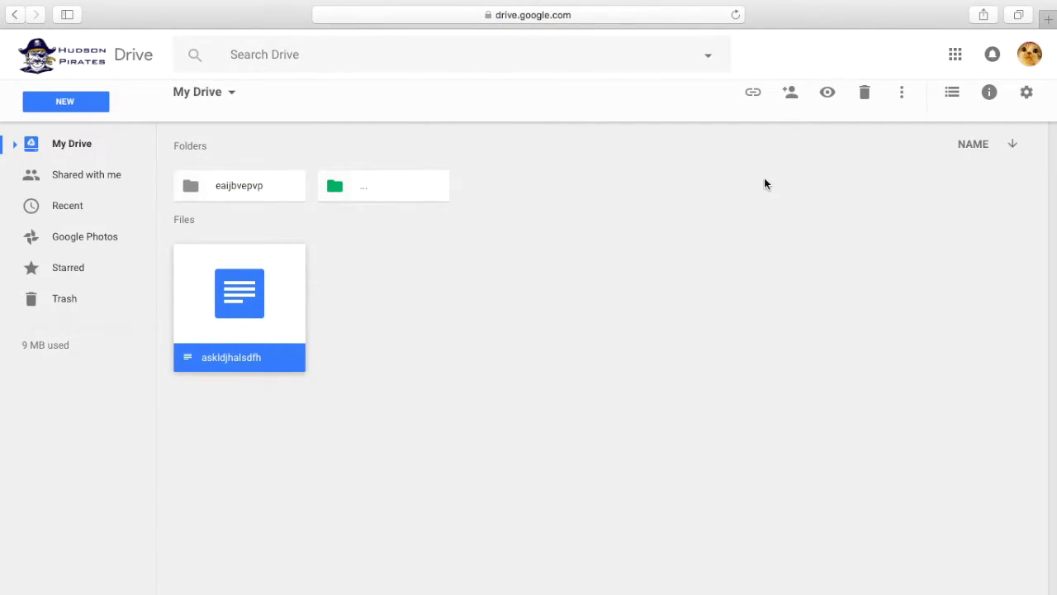
- Change the color of the eaijbvepvp folder to yellow and deselect it
{"action": "left_click", "coordinate": [280, 186]}
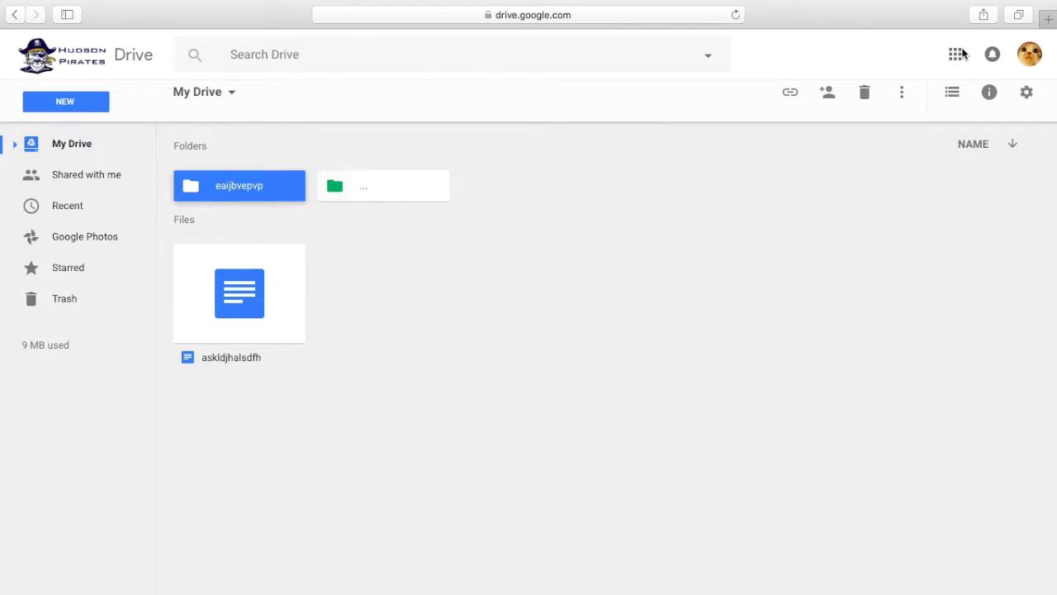
{"action": "left_click", "coordinate": [904, 92]}
{"action": "mouse_move", "coordinate": [864, 227]}
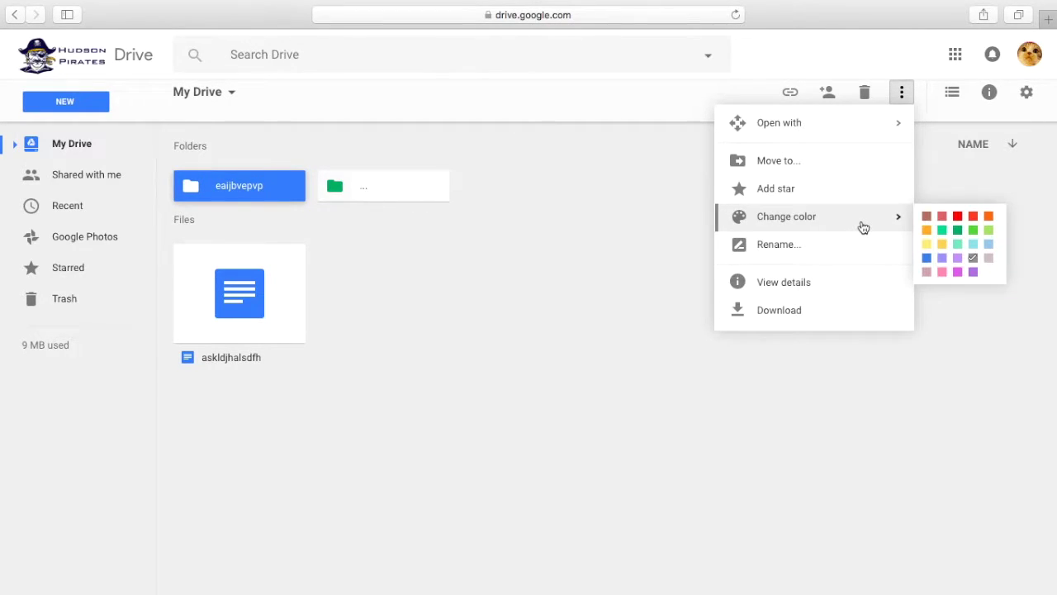
{"action": "left_click", "coordinate": [943, 247]}
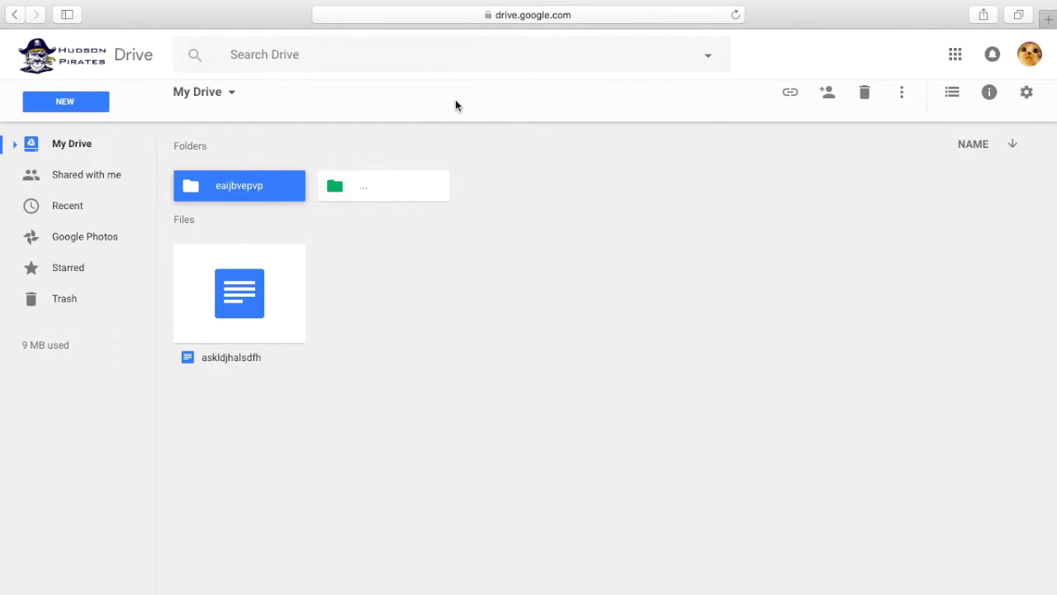
{"action": "left_click", "coordinate": [510, 276]}
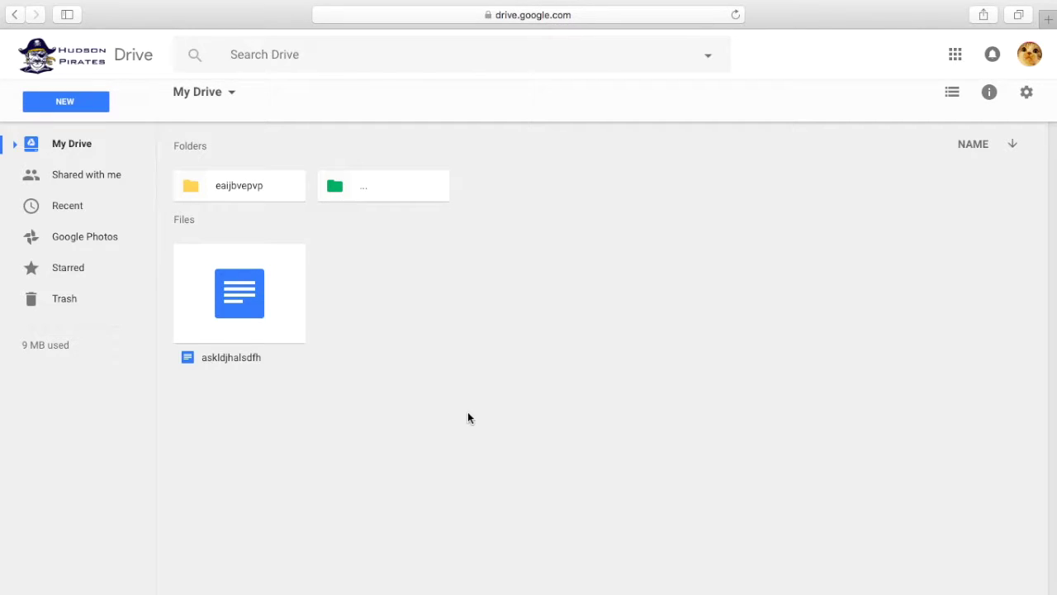
- Look through the Shared with me, Recent, Google Photos and Starred sections of the drive
{"action": "left_click", "coordinate": [80, 177]}
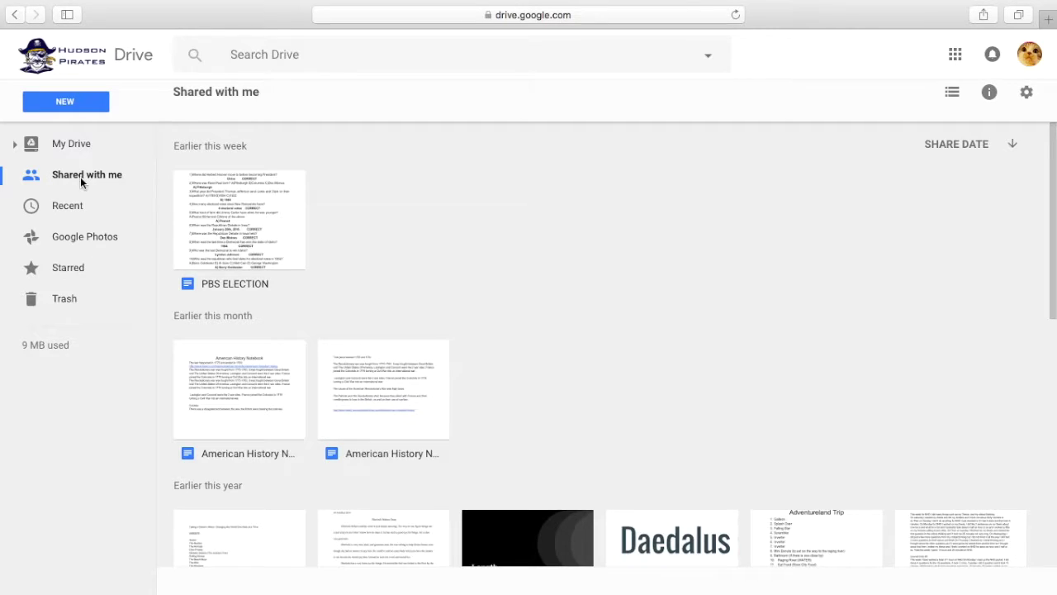
{"action": "left_click", "coordinate": [57, 207]}
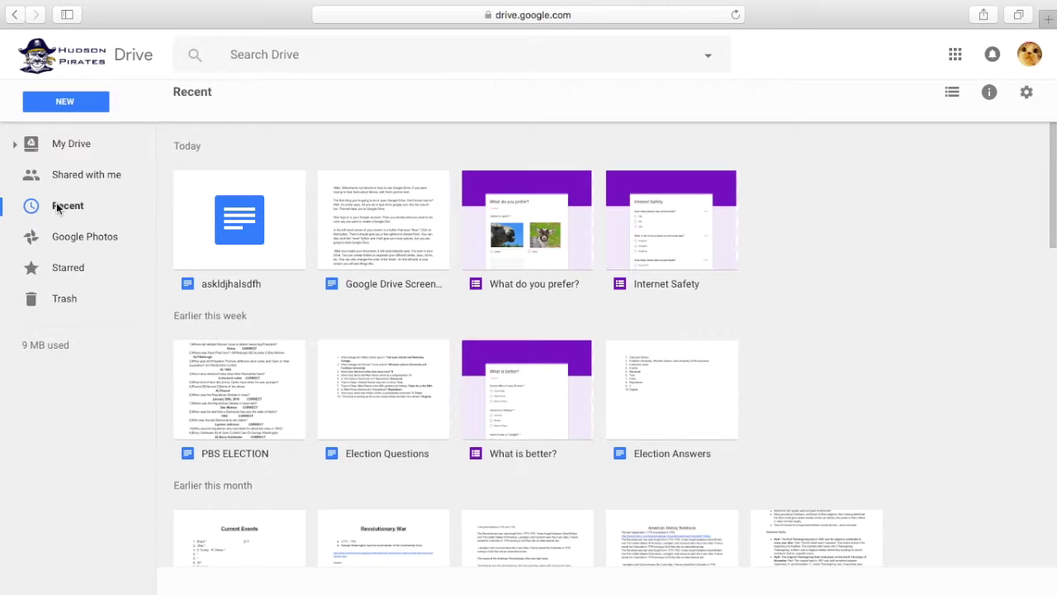
{"action": "left_click", "coordinate": [102, 242]}
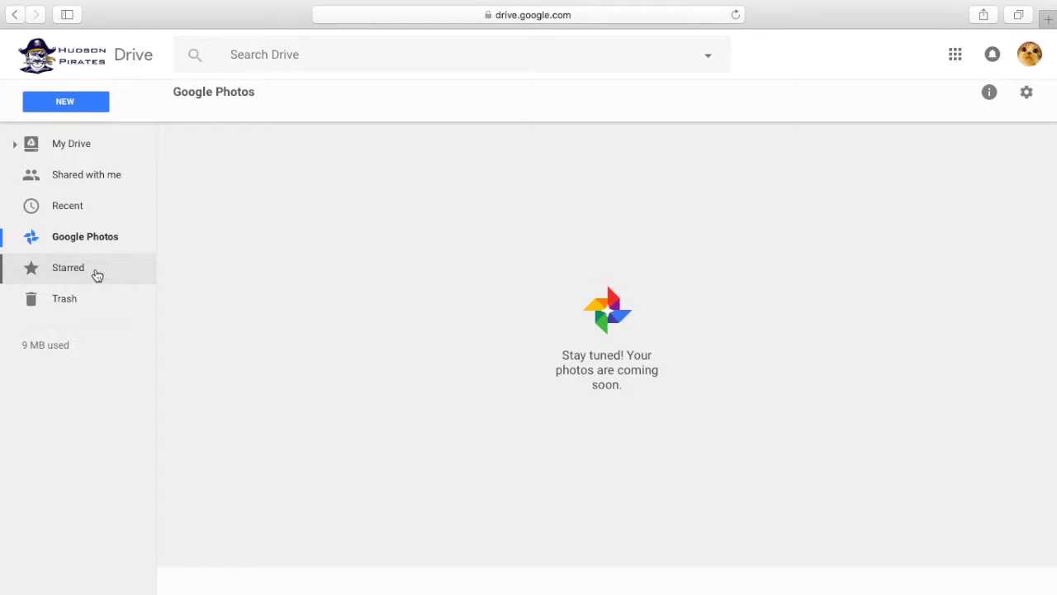
{"action": "left_click", "coordinate": [96, 274]}
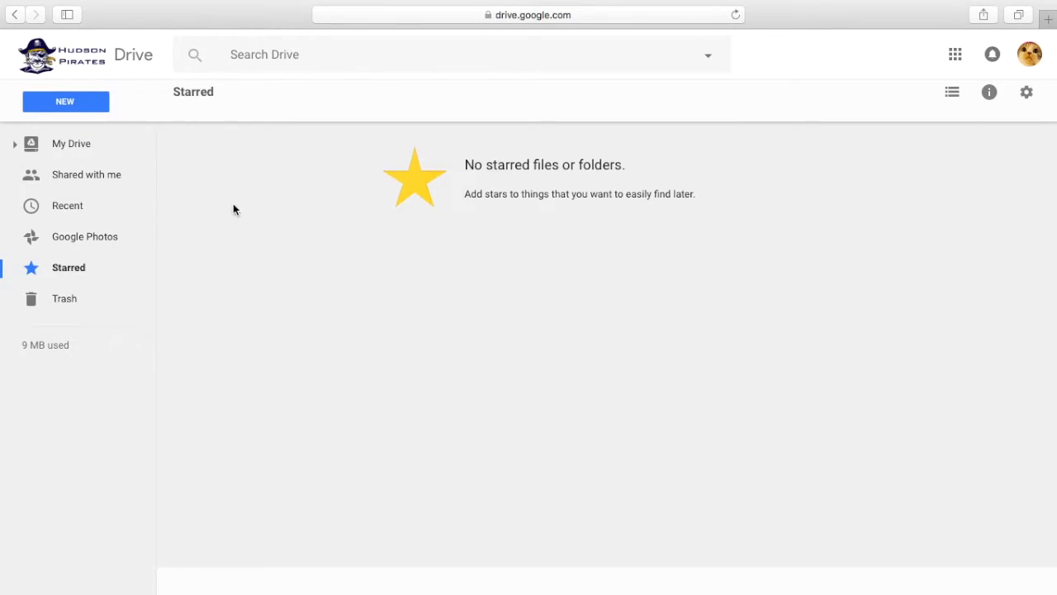
- Return to My Drive and add a star to the askldjhalsdfh document
{"action": "left_click", "coordinate": [75, 156]}
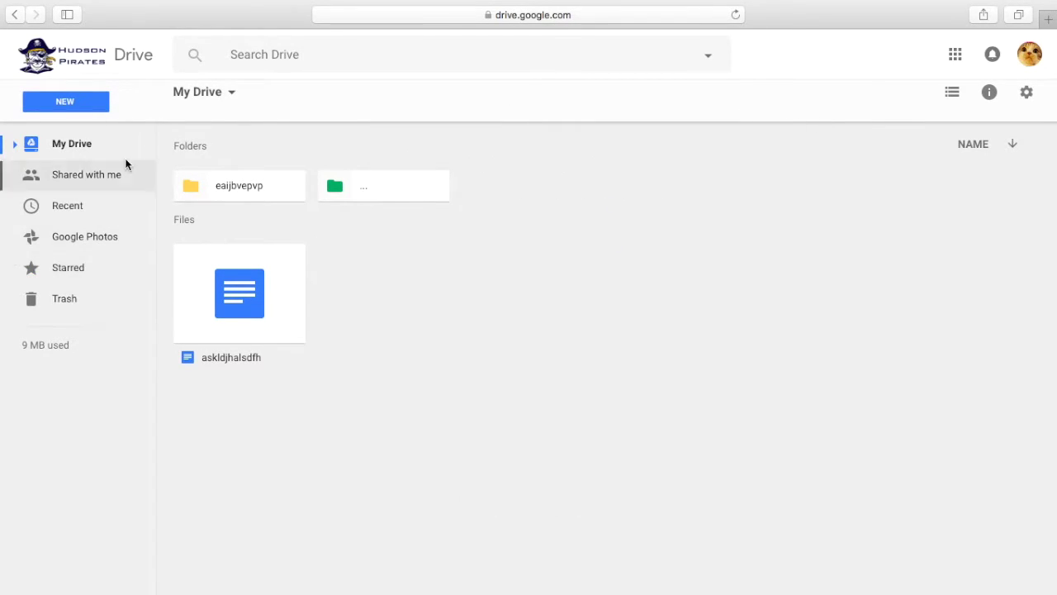
{"action": "left_click", "coordinate": [281, 314]}
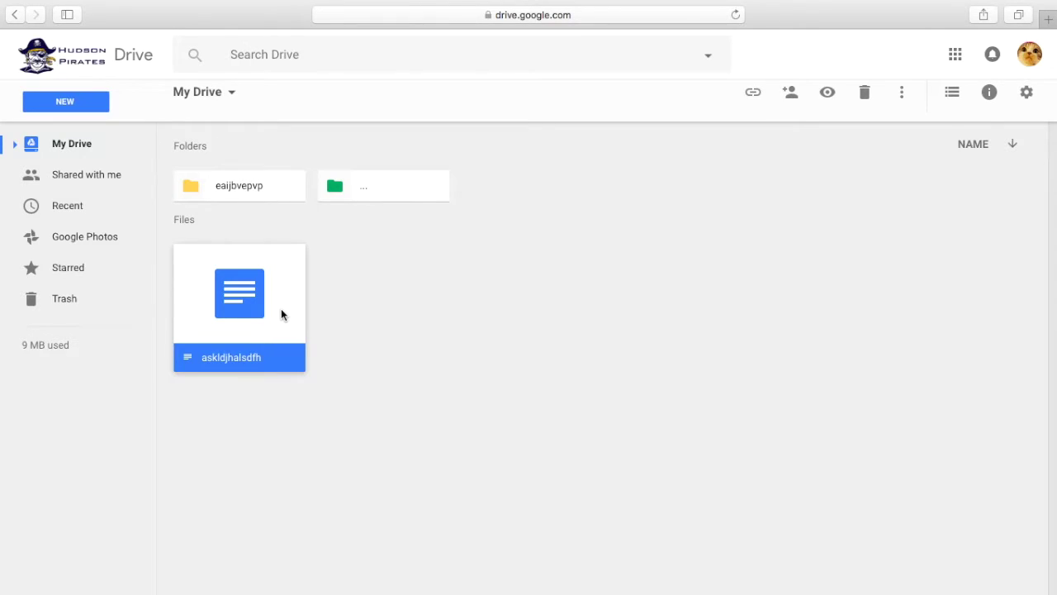
{"action": "left_click", "coordinate": [902, 97]}
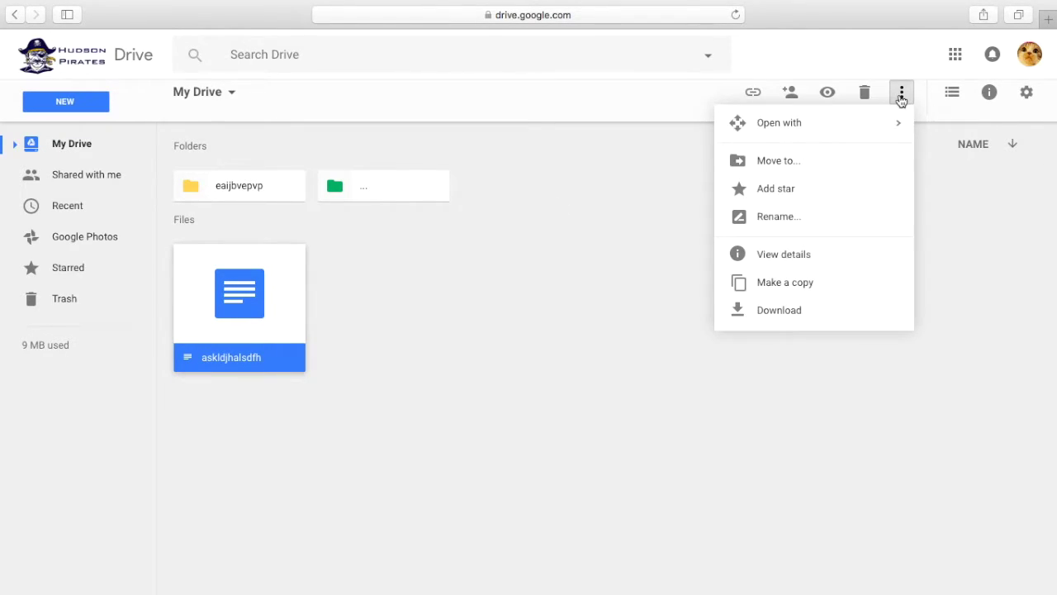
{"action": "left_click", "coordinate": [814, 194]}
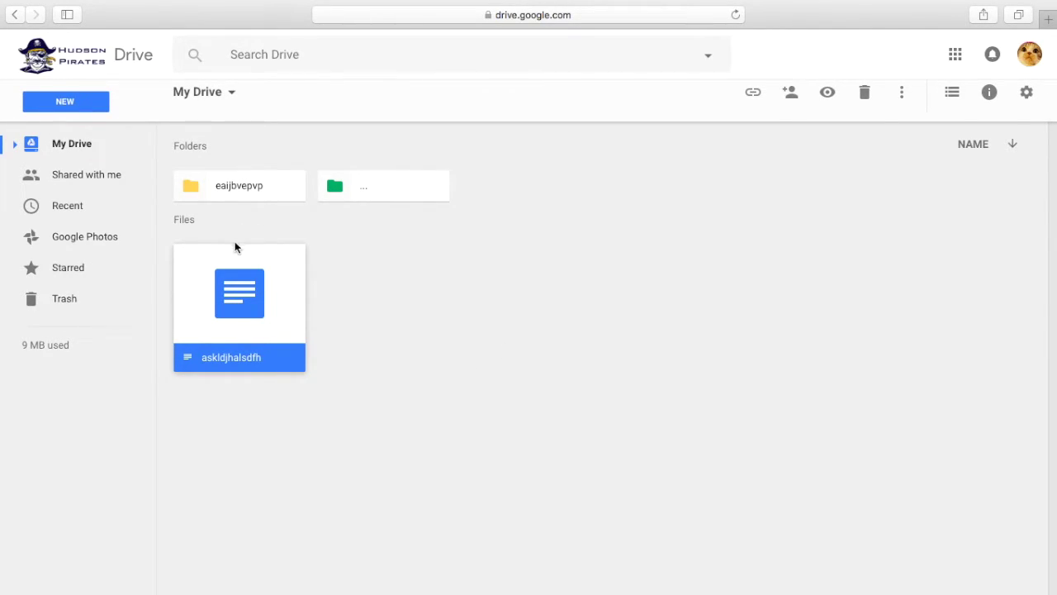
- Move the askldjhalsdfh document to the trash and permanently delete it from there
{"action": "left_click", "coordinate": [863, 94]}
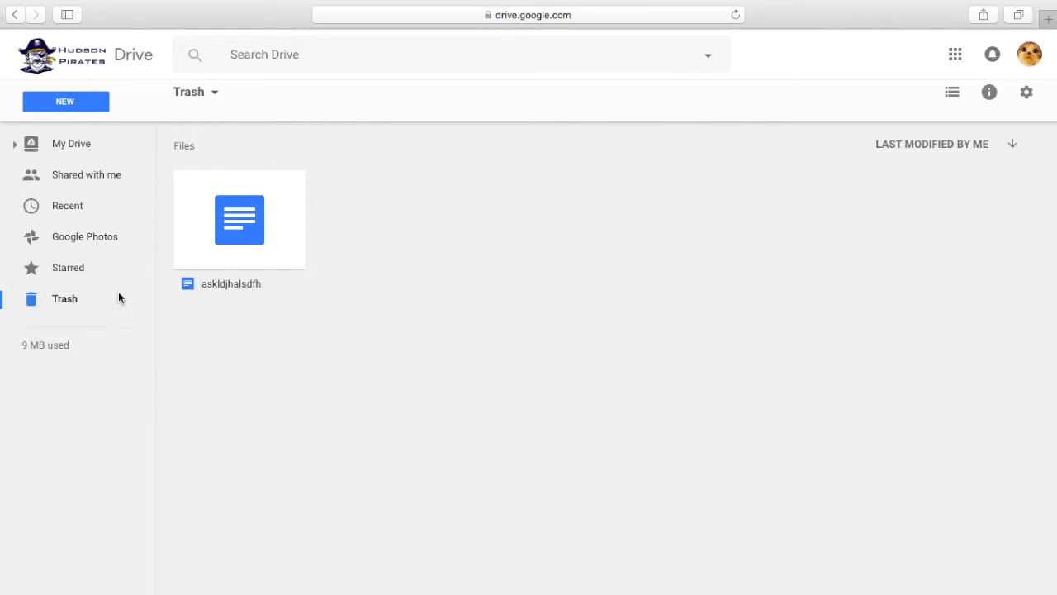
{"action": "left_click", "coordinate": [220, 255]}
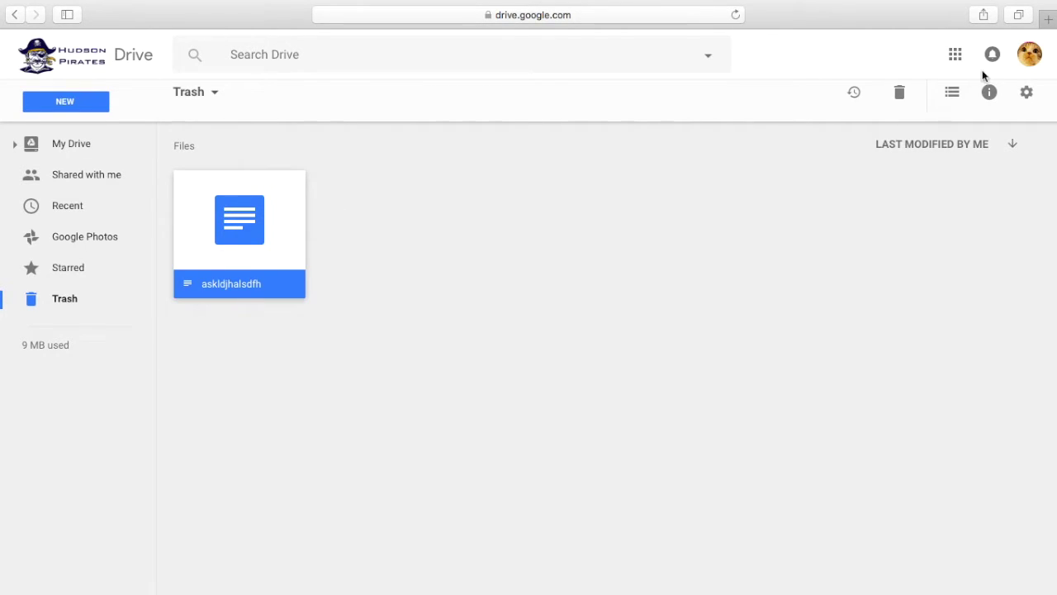
{"action": "left_click", "coordinate": [900, 93]}
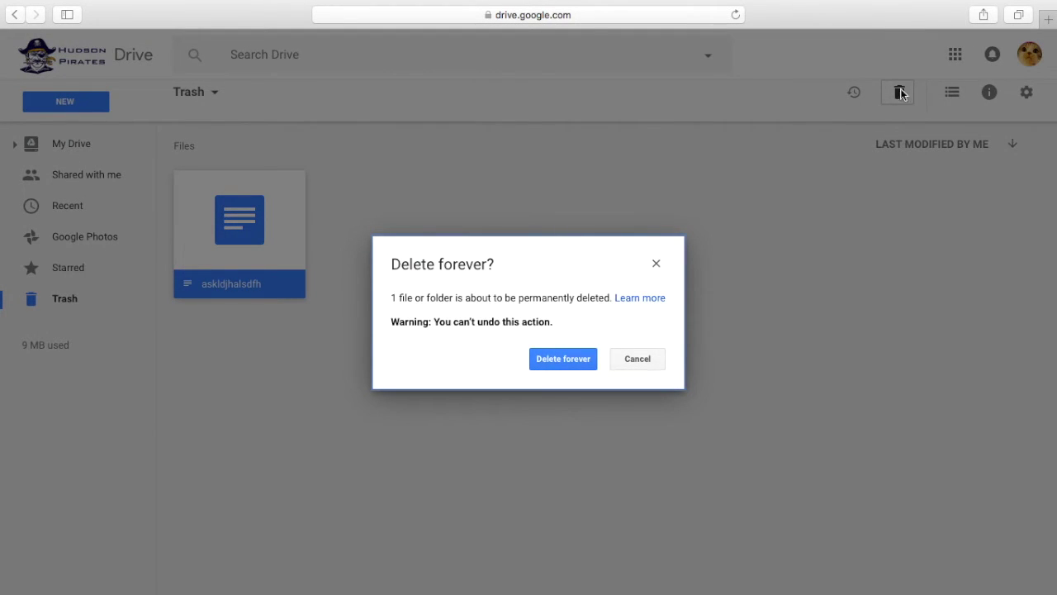
{"action": "left_click", "coordinate": [576, 361]}
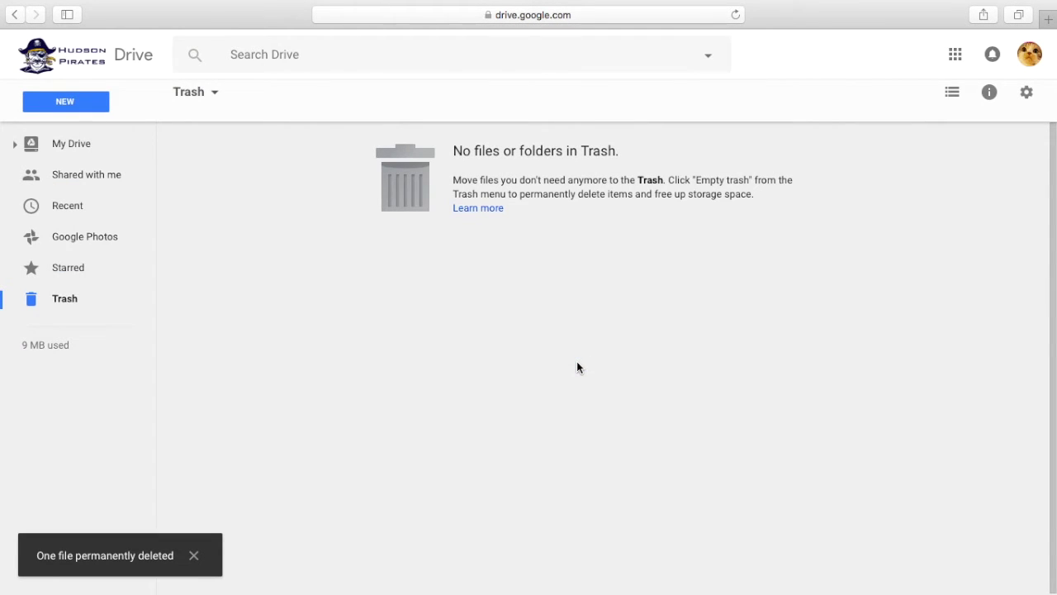